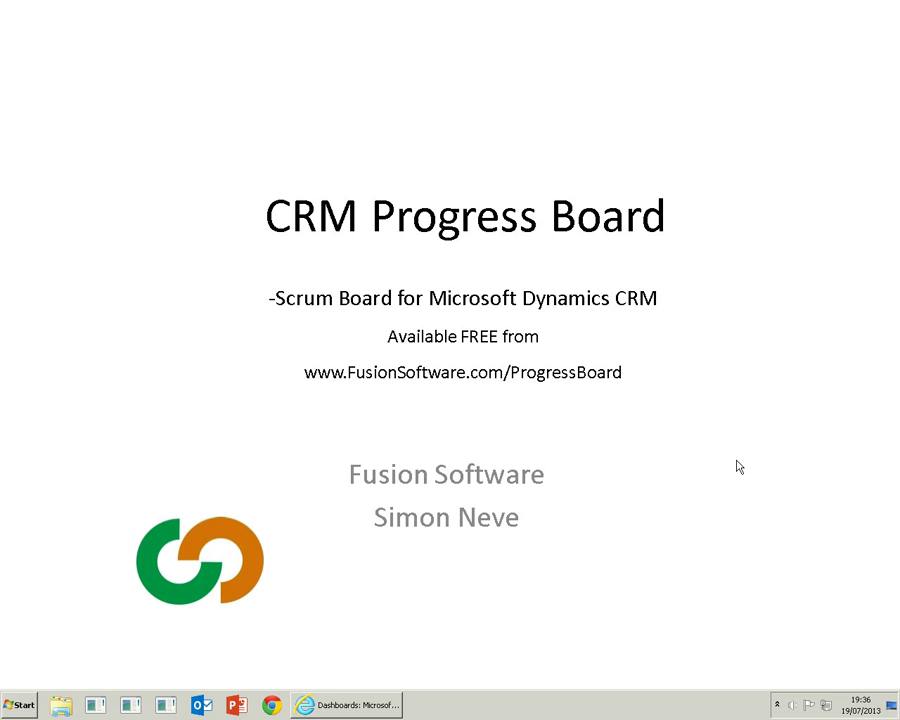
Step: Open Progress Boards in Dynamics CRM and expand the Cold opportunity and 6 orders of Product SKU JJ202 cards on the opportunities board
left_click(346, 703)
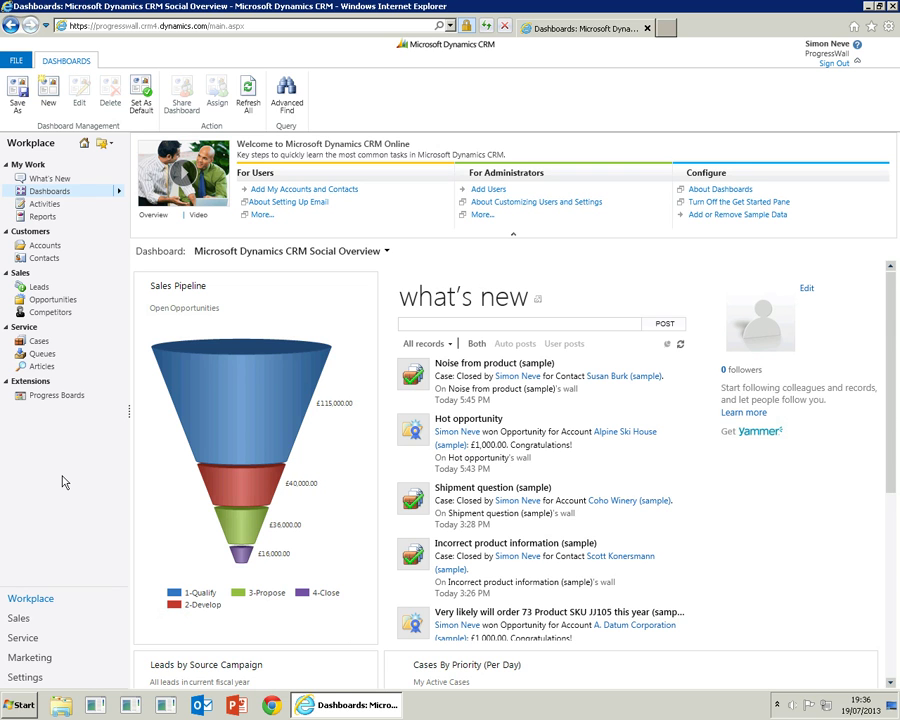
left_click(45, 398)
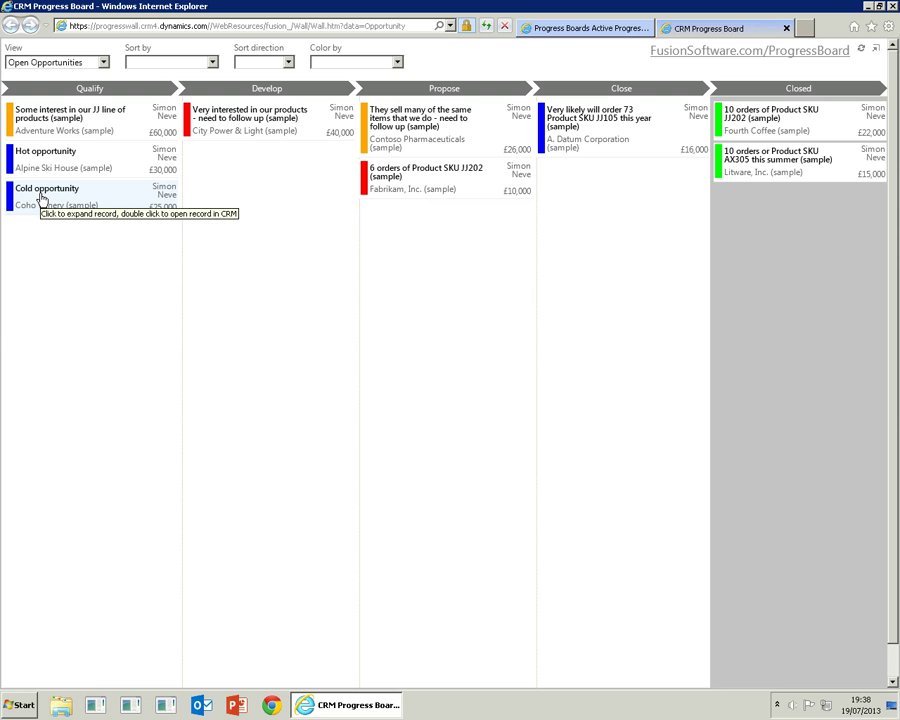
left_click(41, 198)
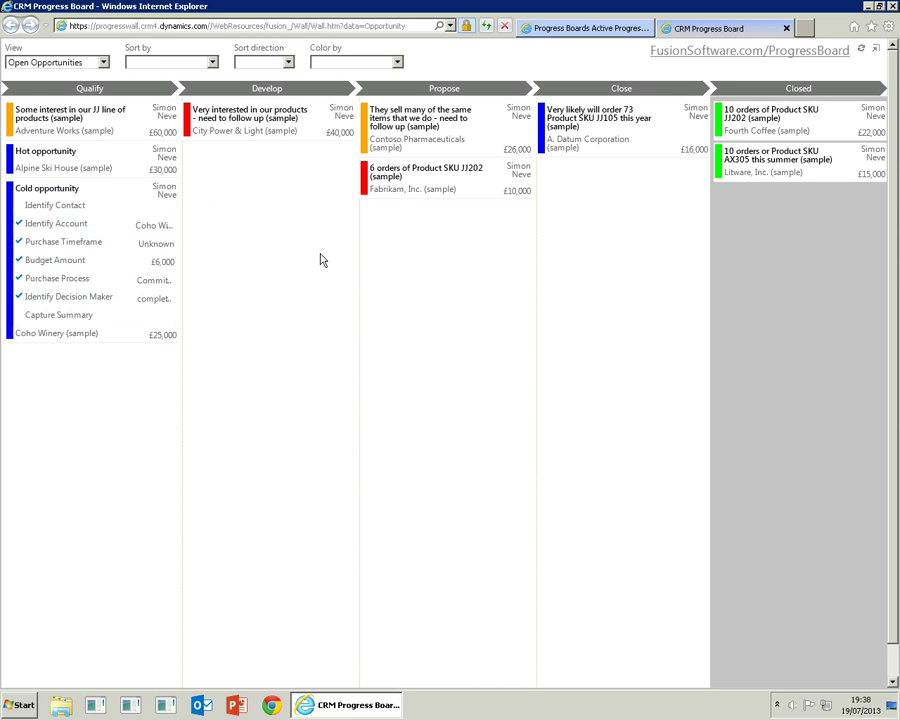
left_click(417, 186)
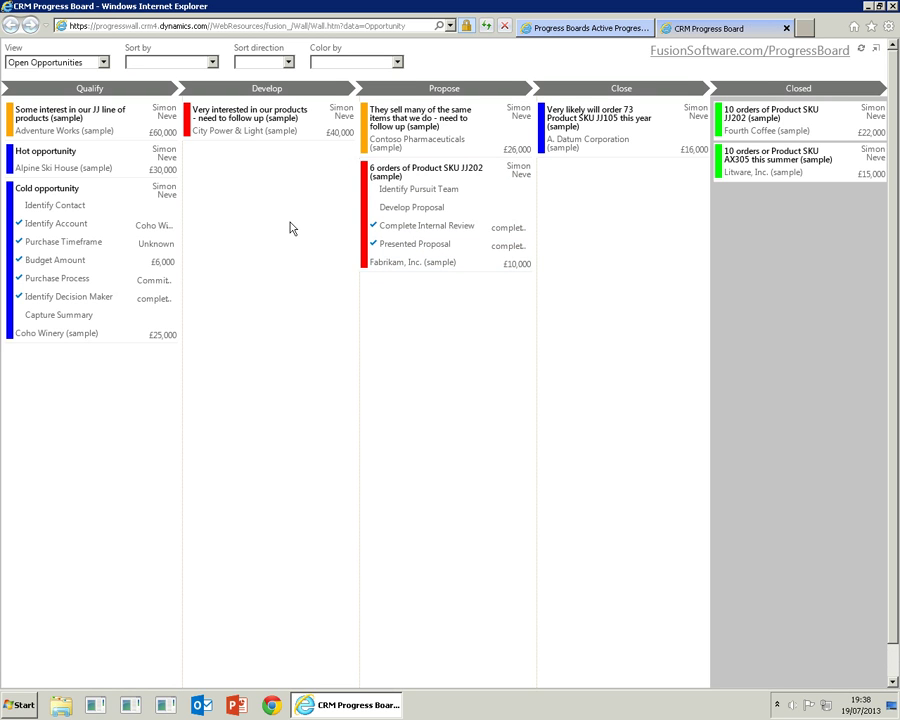
Step: Open the Hot opportunity record, set its rating to Hot, and return to a refreshed board
double_click(99, 162)
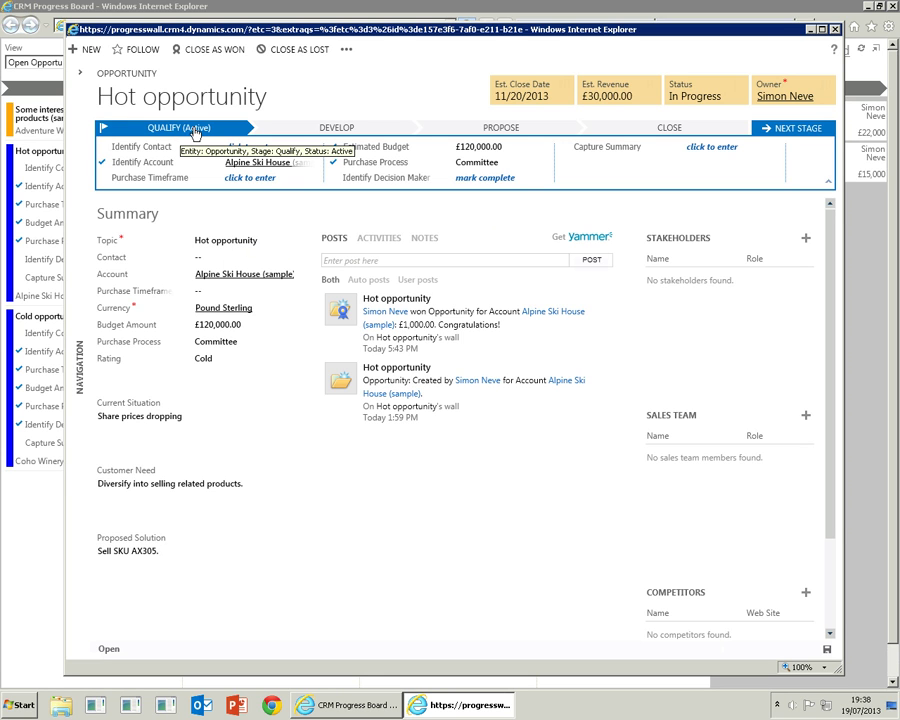
left_click(210, 361)
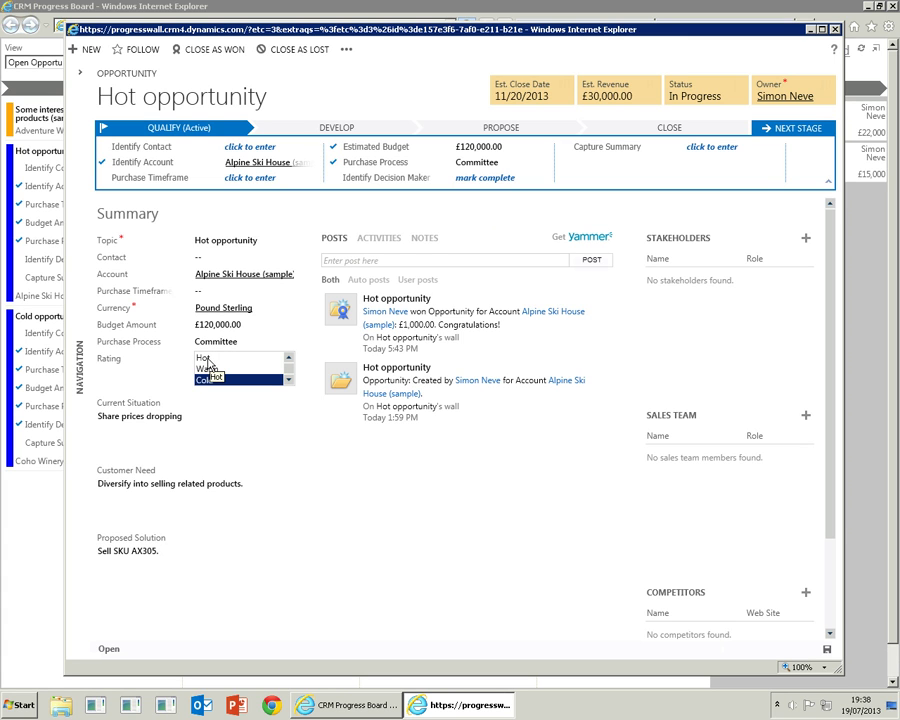
left_click(206, 360)
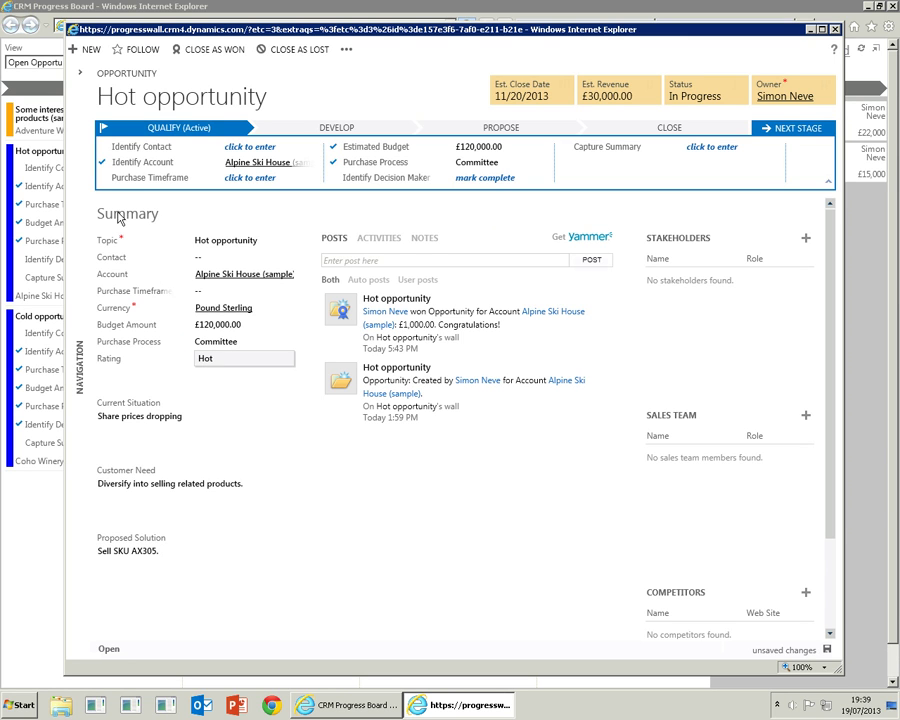
left_click(834, 29)
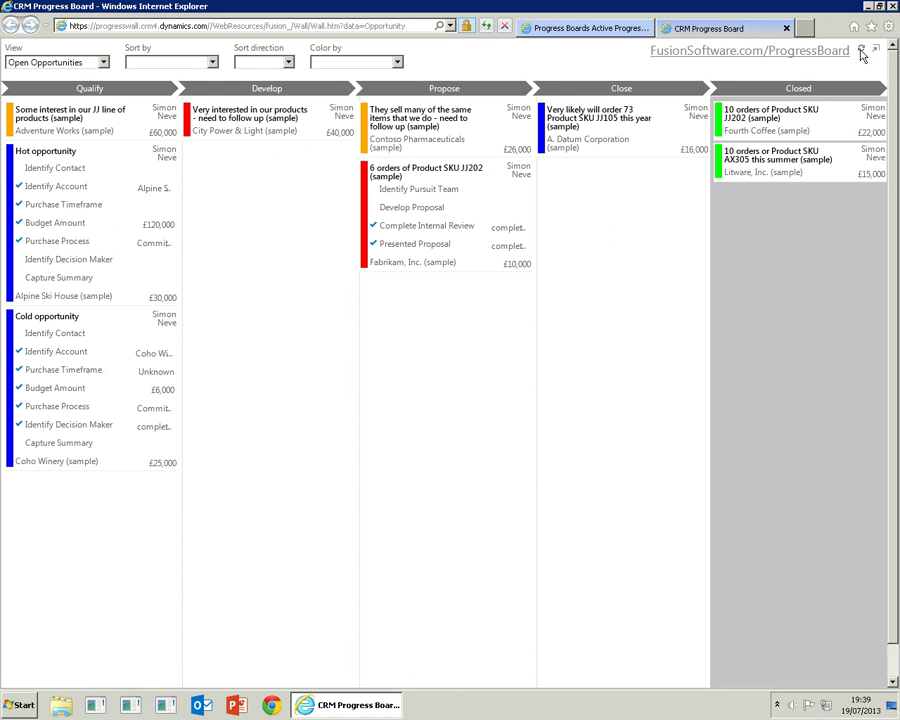
left_click(861, 51)
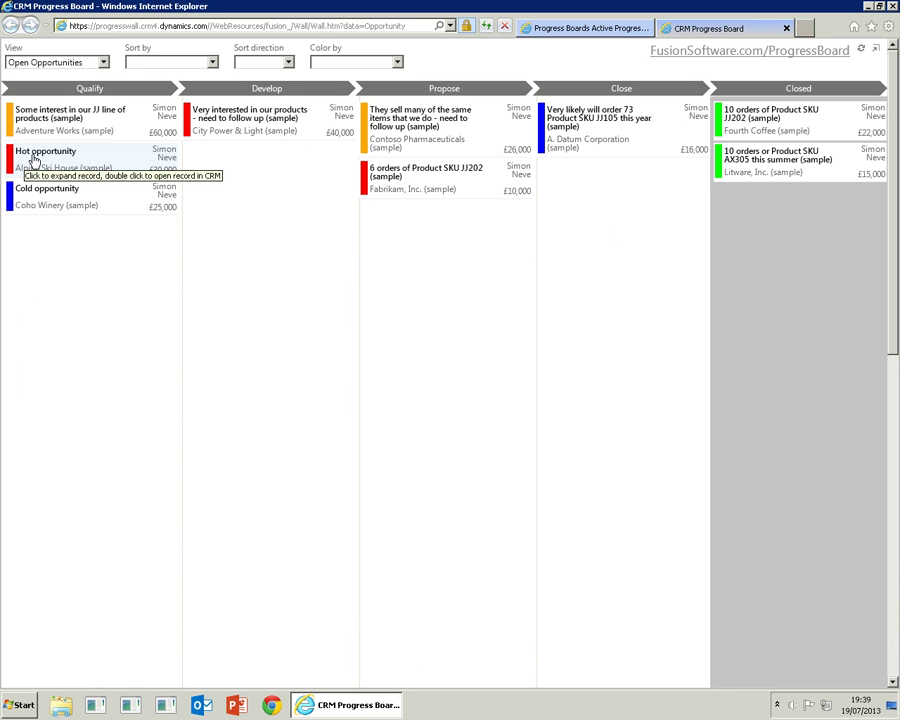
Step: Move the Hot opportunity card from Qualify to Develop and on to the Propose stage
left_click_drag(38, 159, 190, 212)
left_click_drag(221, 170, 360, 250)
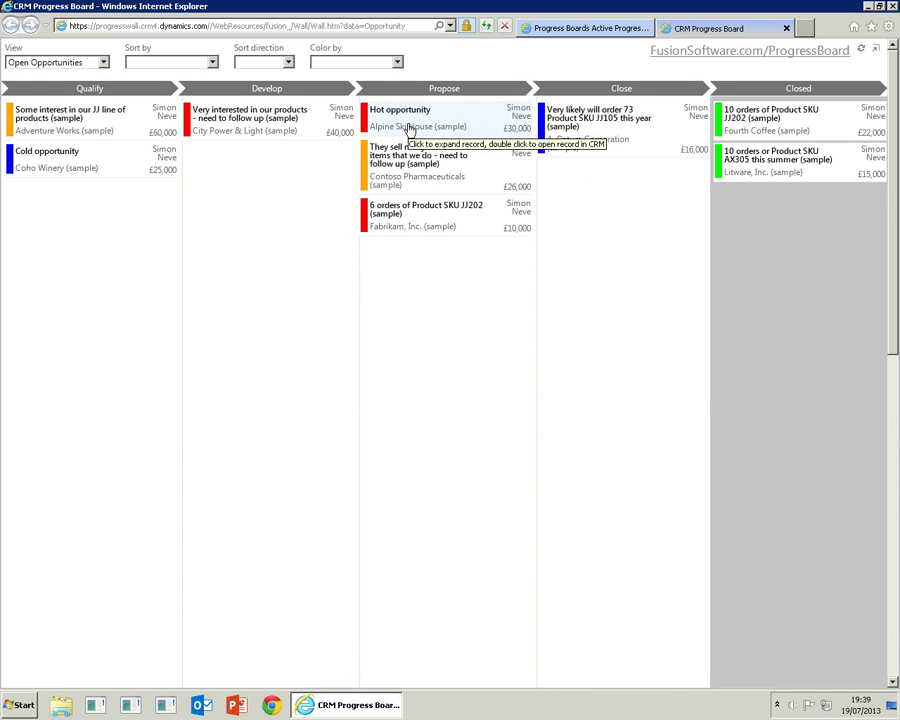
Step: Close the Hot opportunity as won with revenue £10000, close date 07/31/2013 and the description "Won"
left_click_drag(410, 130, 735, 262)
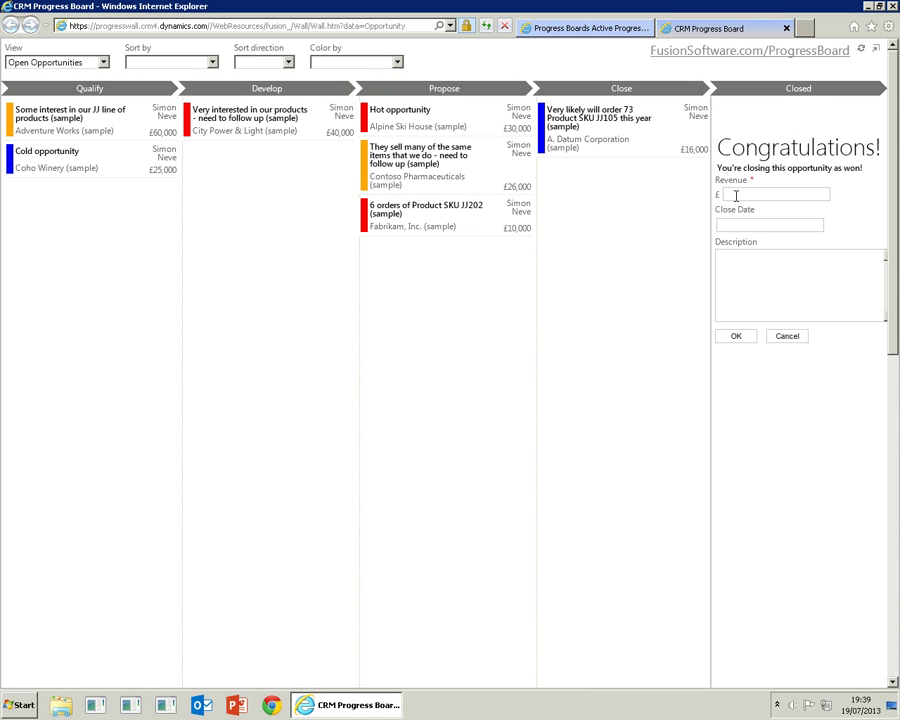
left_click(736, 195)
type("10000")
left_click(720, 225)
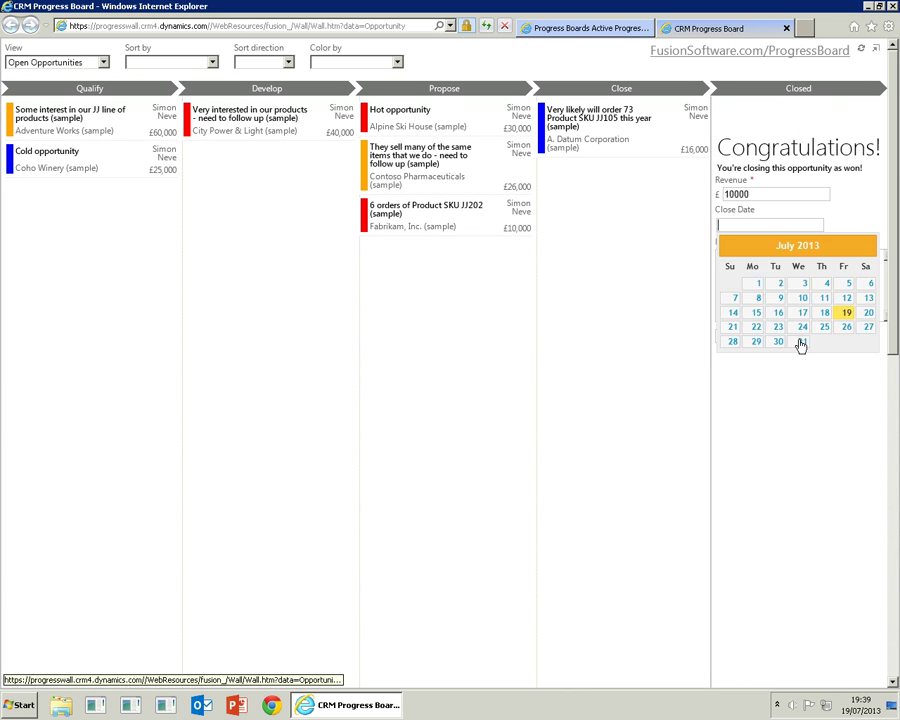
left_click(801, 344)
left_click(753, 283)
type("Won")
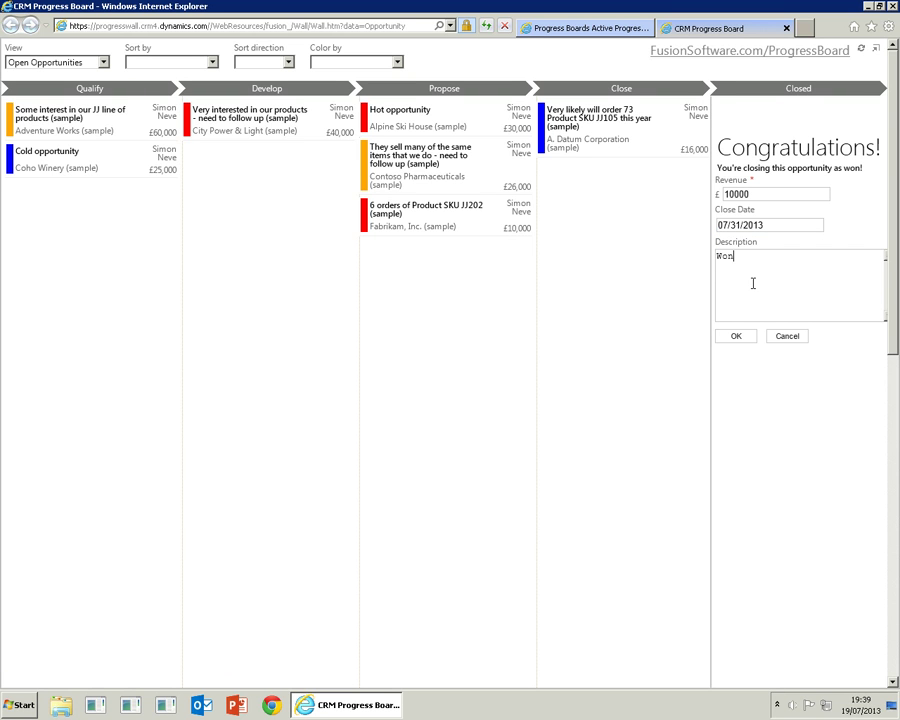
left_click(741, 337)
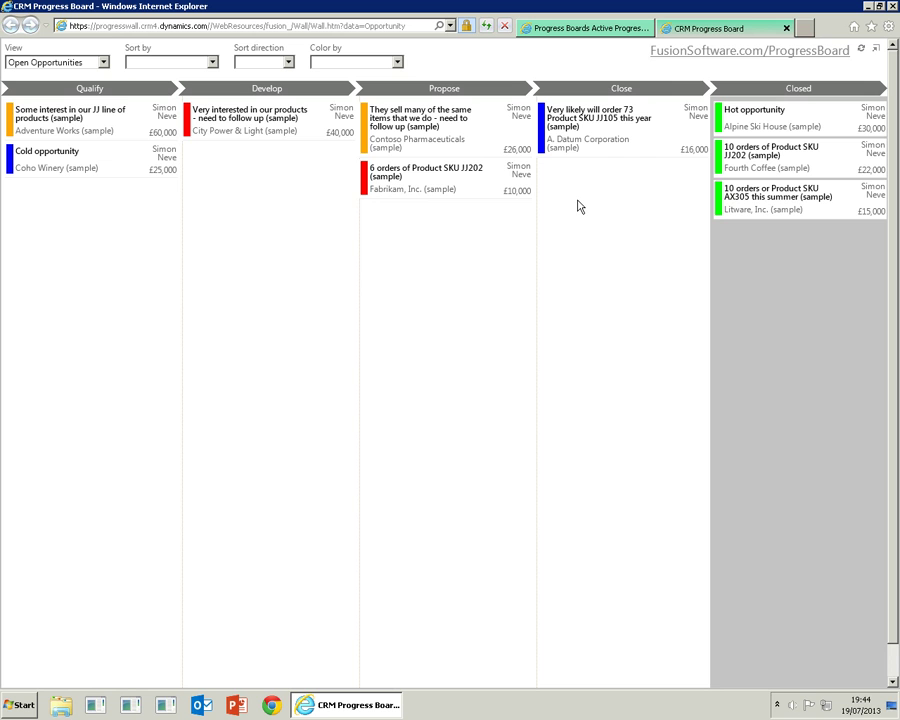
Step: Close the opportunities board and open the Case Default progress board
left_click(786, 28)
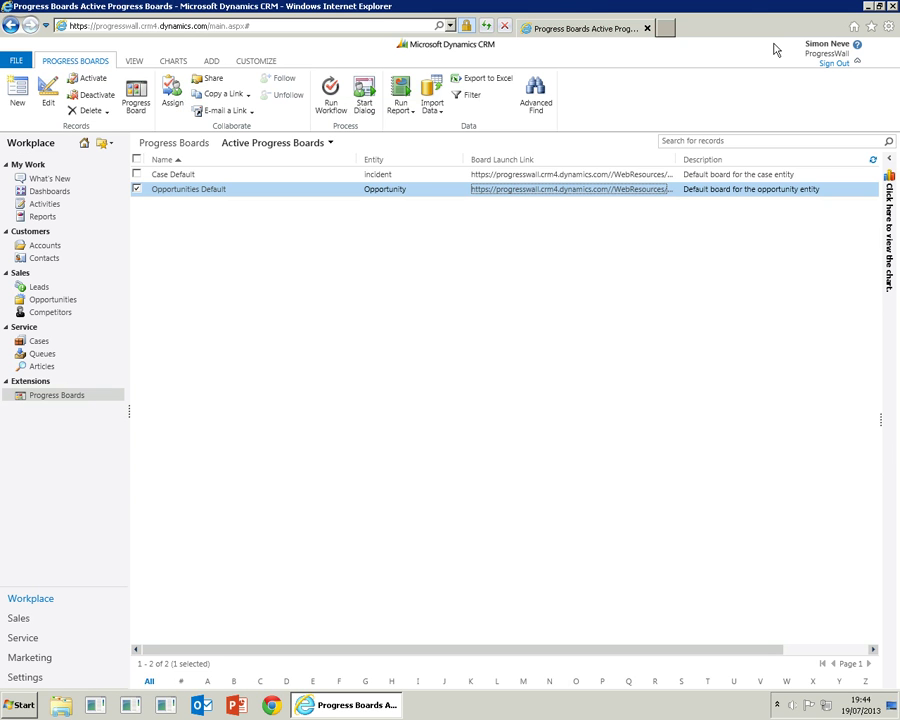
left_click(500, 175)
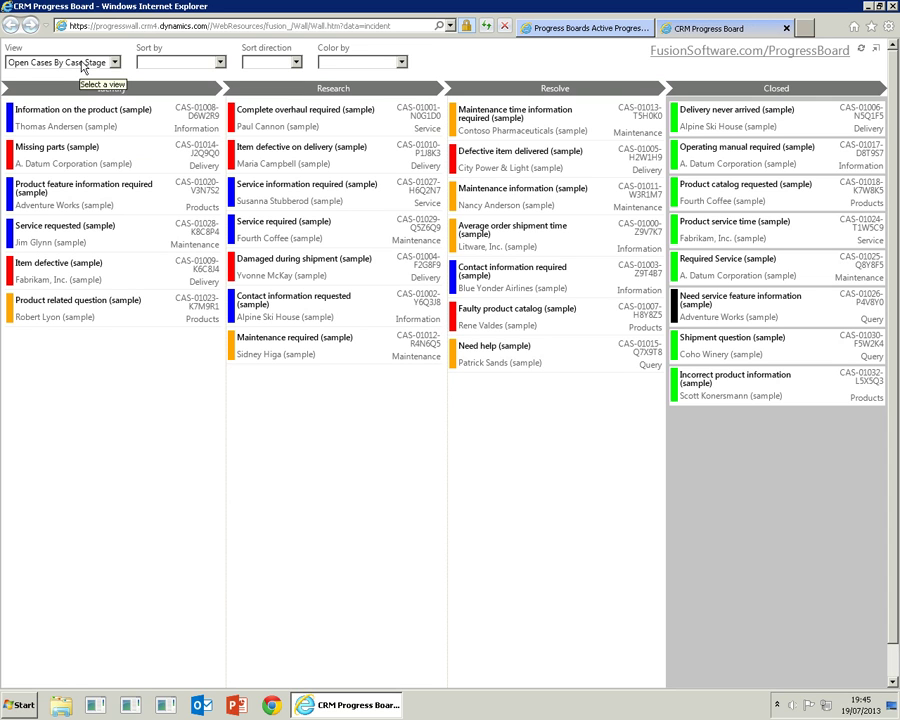
Step: Show the Open Cases By Case Status view and move the Information on the product case to On Hold
left_click(83, 64)
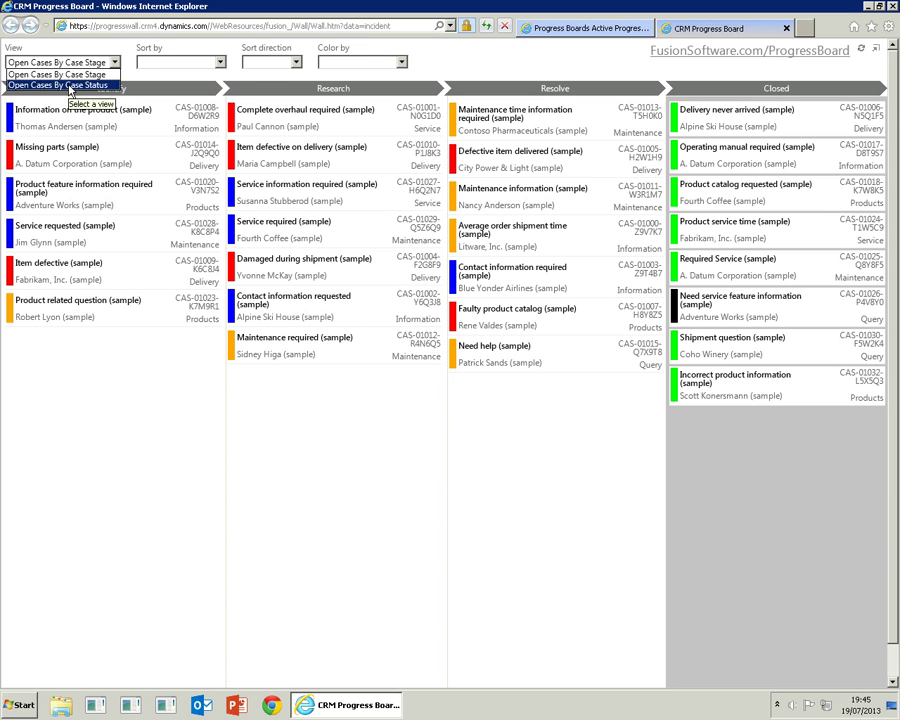
left_click(71, 86)
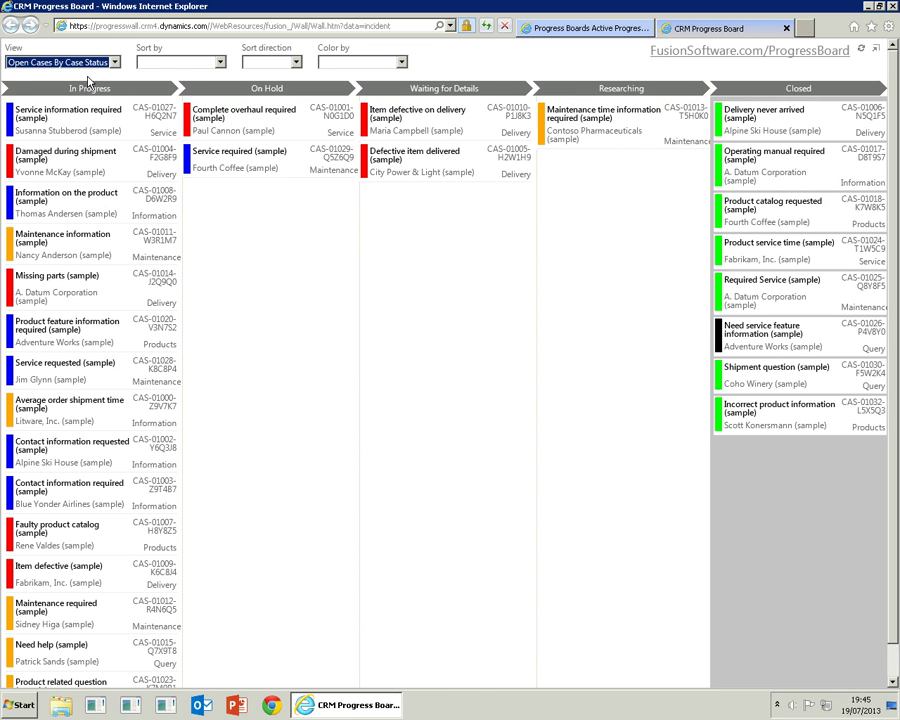
left_click_drag(8, 195, 214, 237)
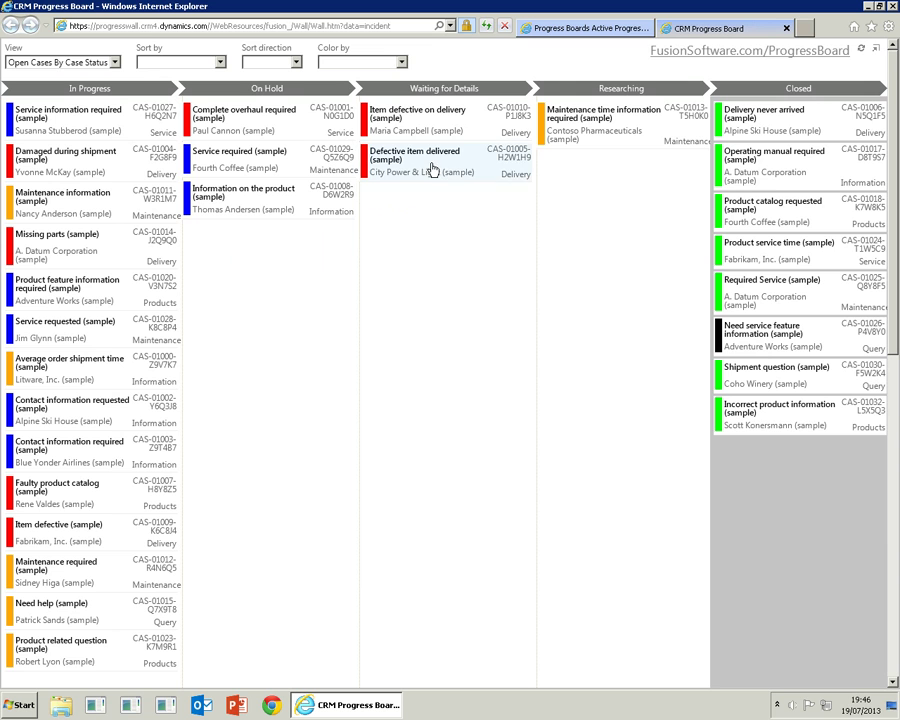
Step: Try to resolve the Defective item delivered case as Problem Solved with the resolution reason "Done"
left_click_drag(432, 170, 475, 190)
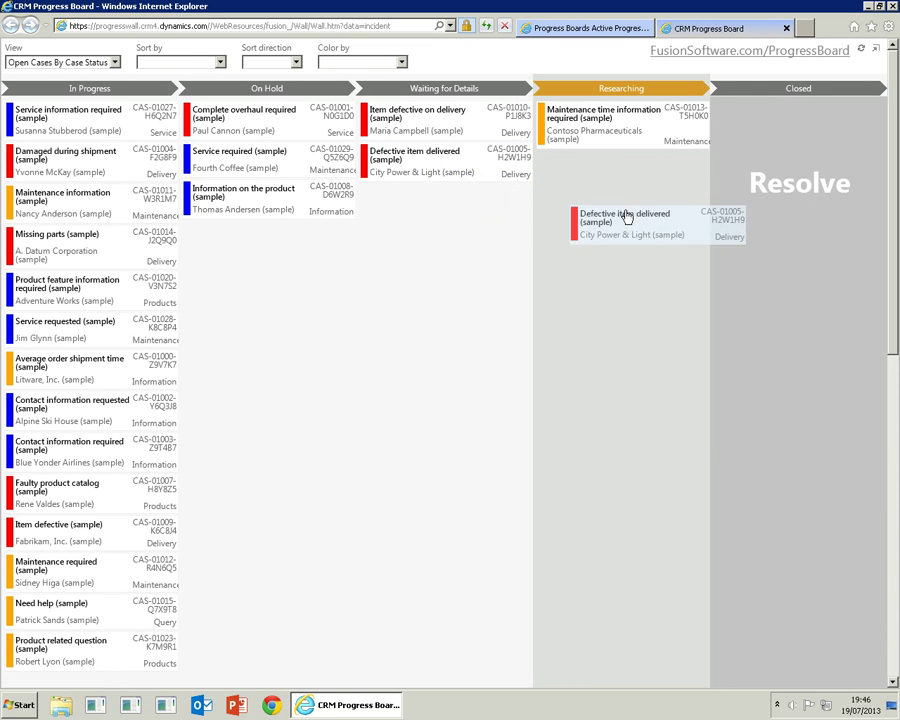
left_click_drag(650, 218, 722, 217)
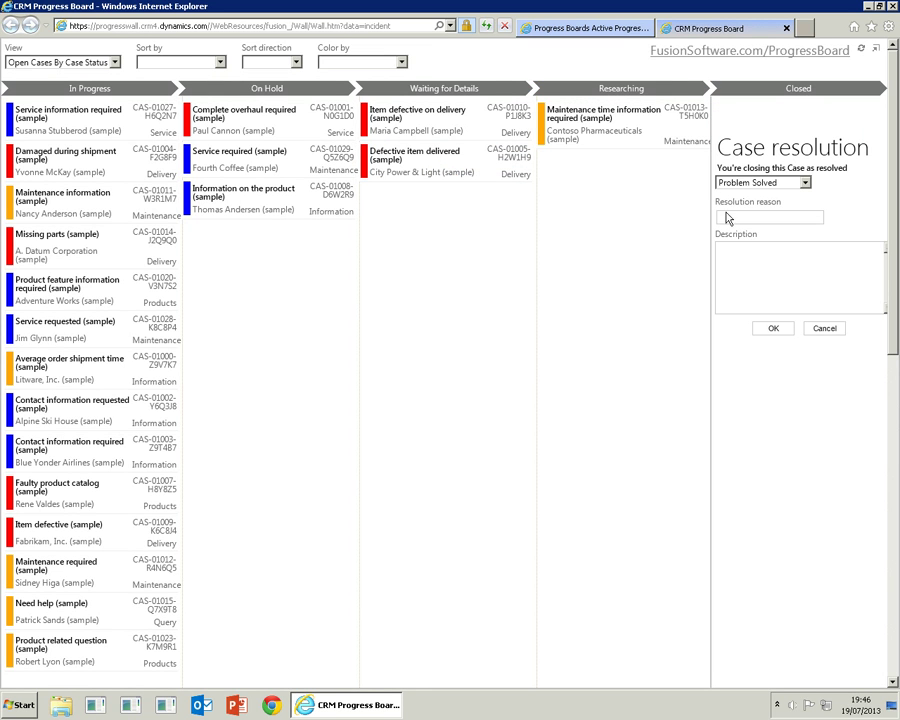
type("Done")
left_click(766, 332)
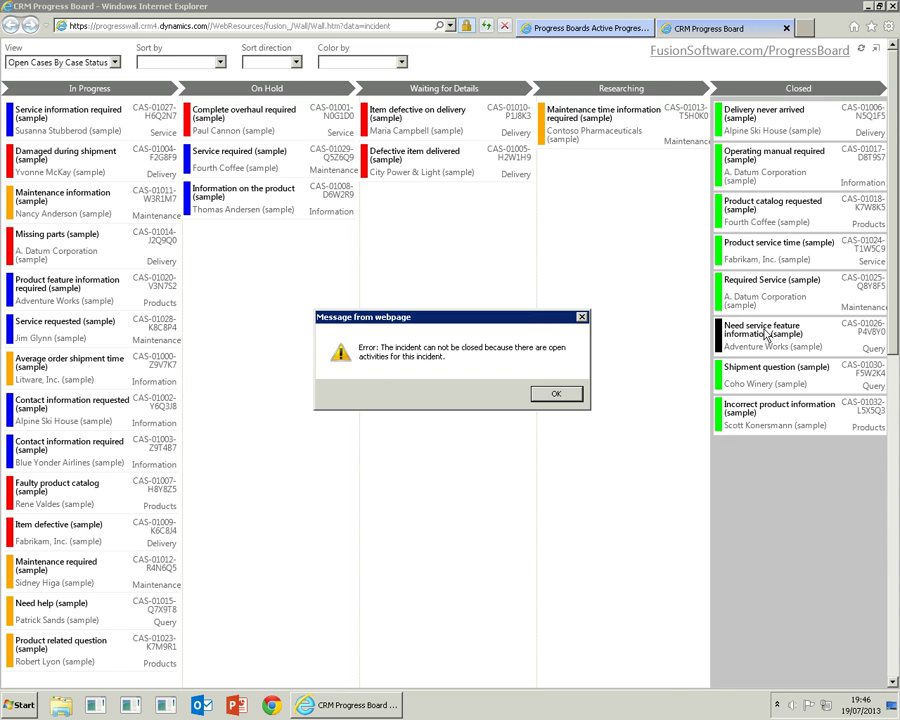
left_click(553, 392)
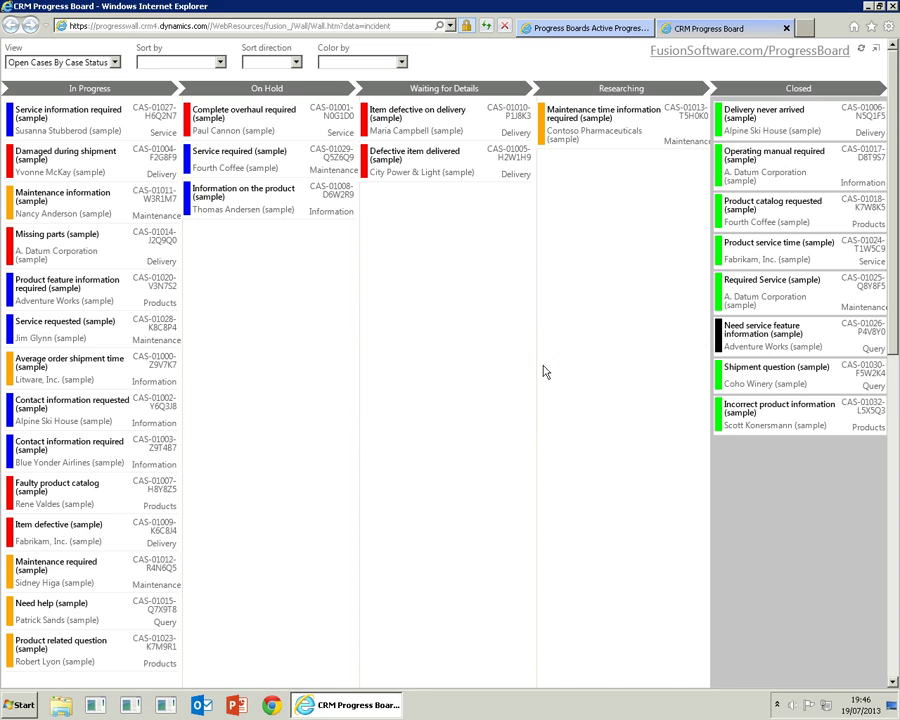
Step: Open the Defective item delivered case record and complete its Escalate to the delivery team task
double_click(457, 173)
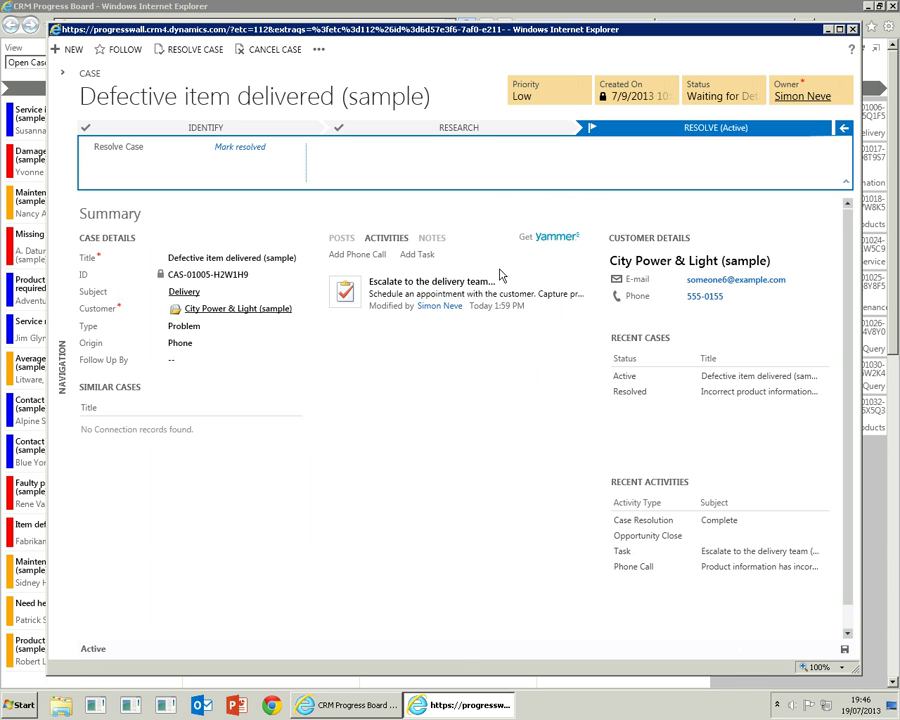
left_click(512, 285)
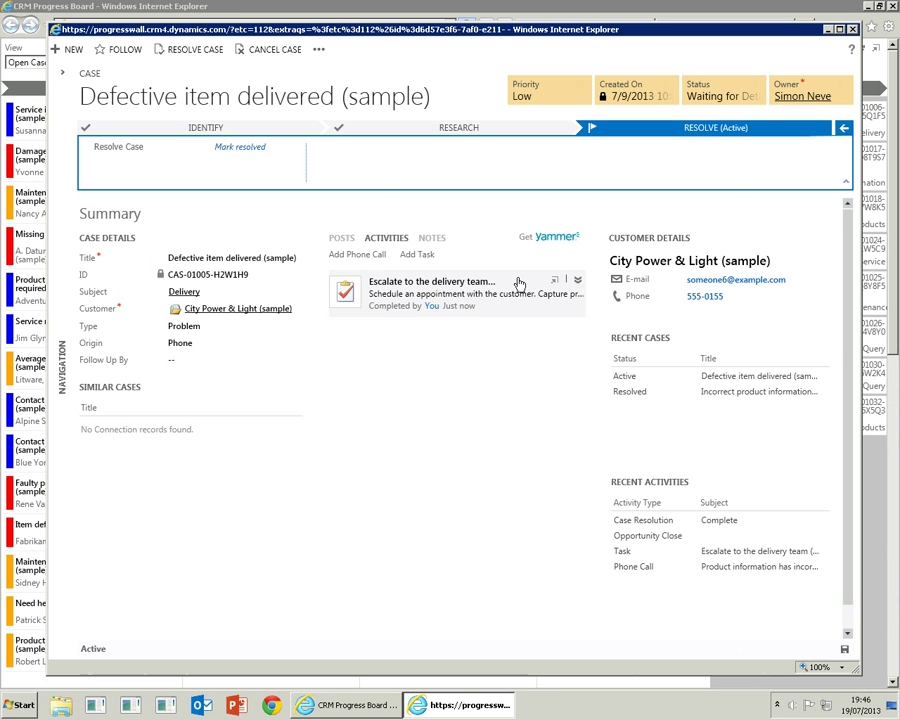
left_click(852, 30)
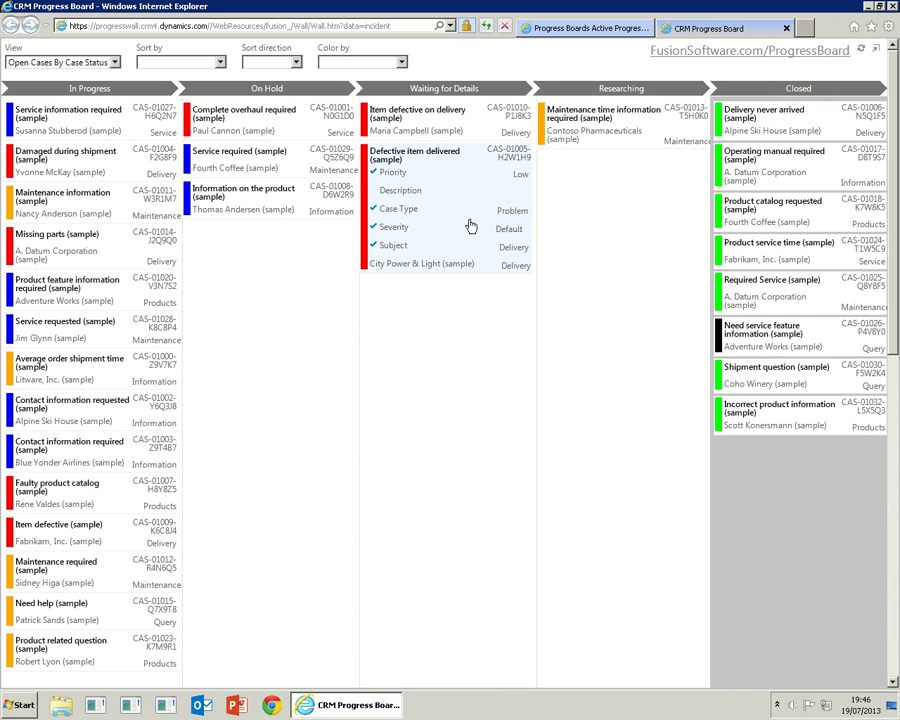
Step: Move the Defective item delivered case to Closed, resolving it as Problem Solved with the reason "Done"
left_click_drag(439, 212, 820, 395)
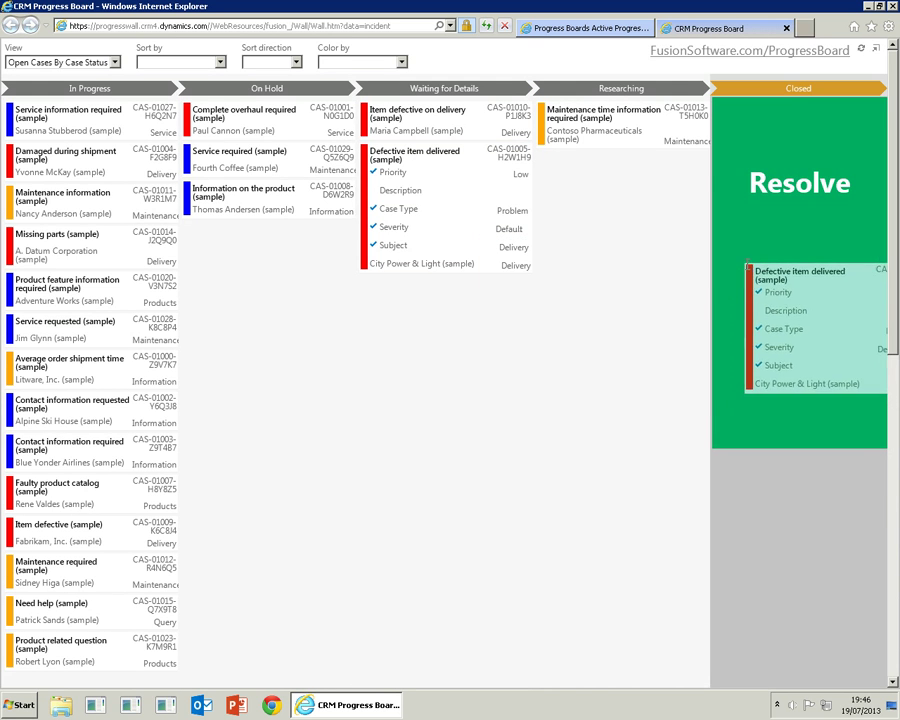
left_click(726, 219)
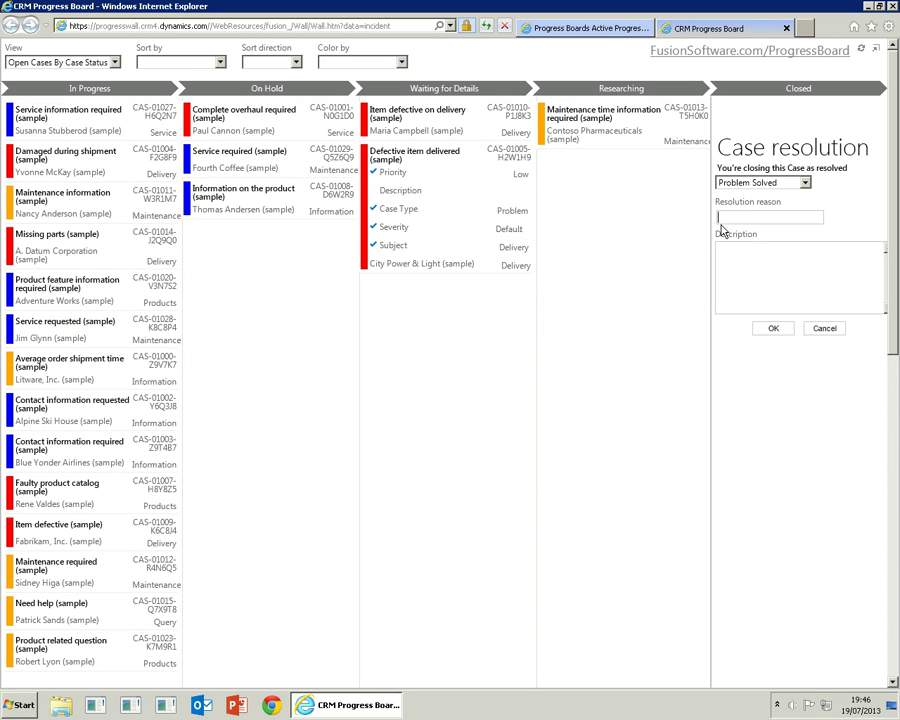
type("Done")
left_click(774, 329)
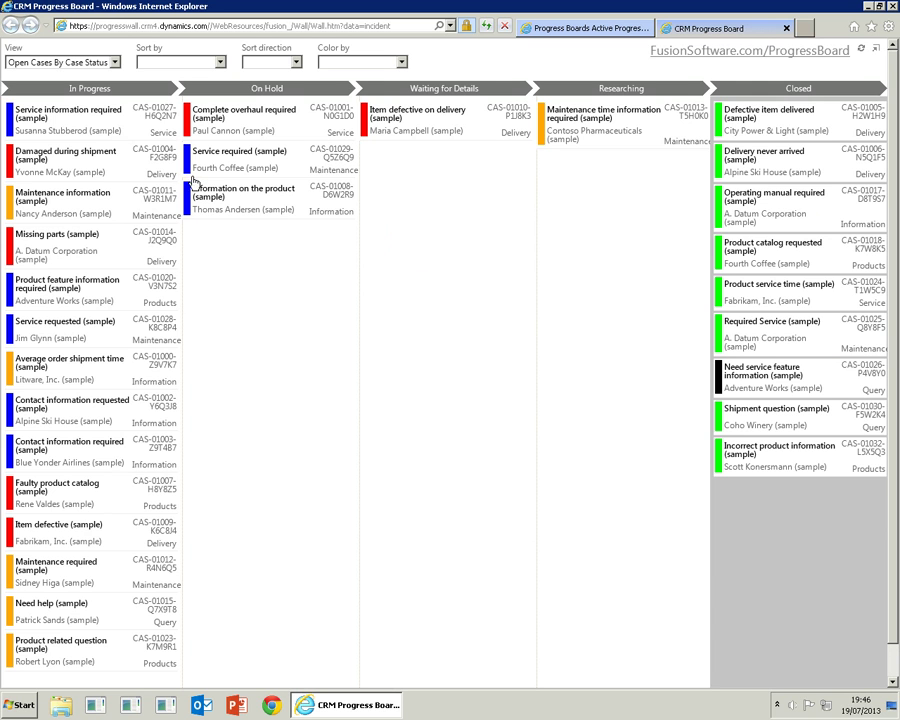
Step: Switch the case board to the Open Cases By Case Stage view
left_click(52, 66)
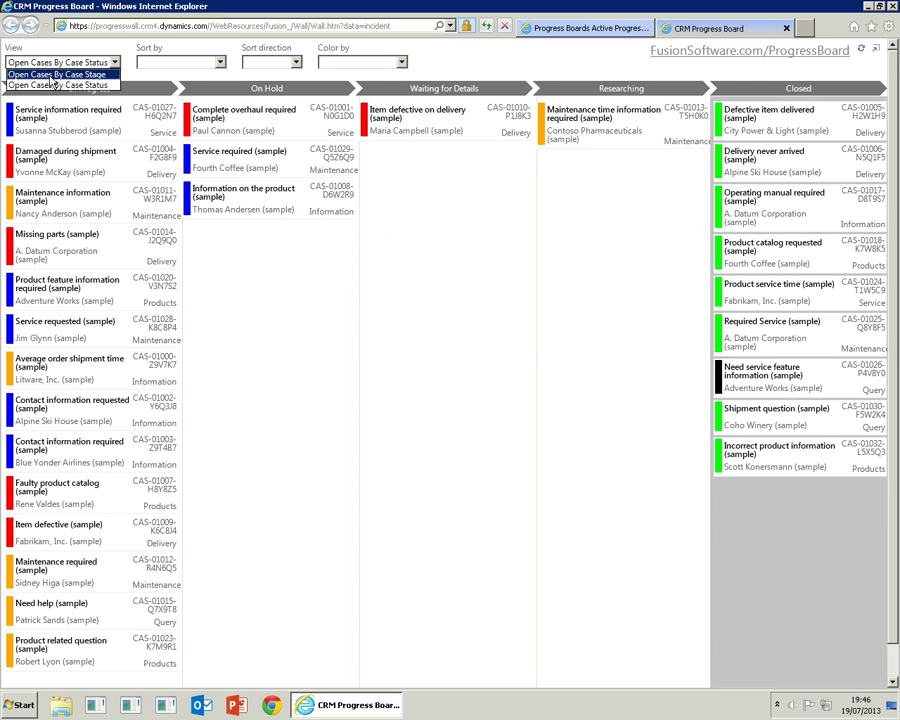
left_click(55, 75)
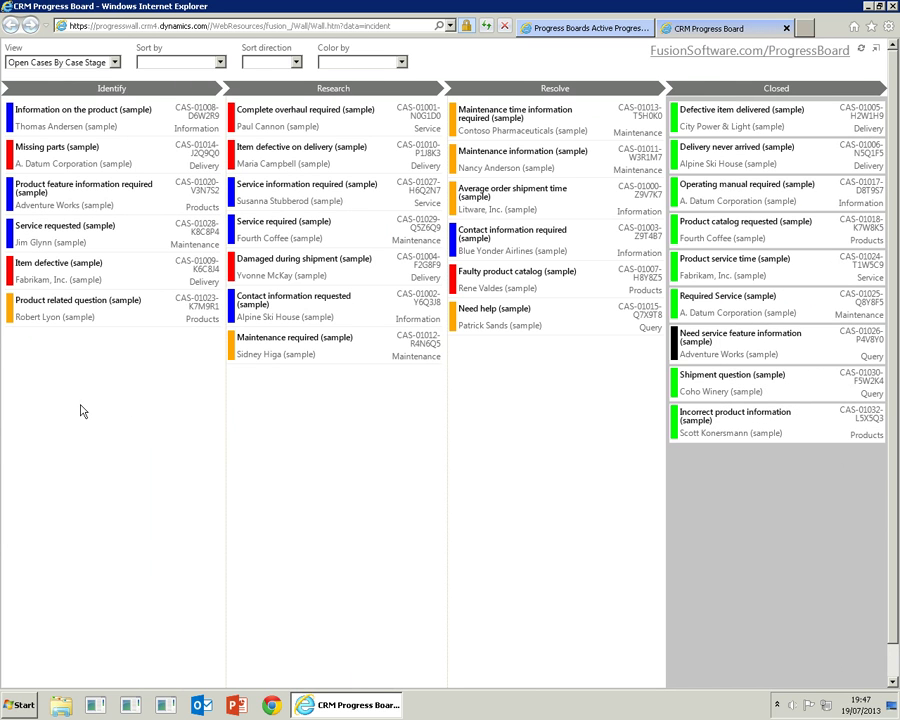
Step: Sort the case cards by Case Origin and color them by Case Origin
left_click(180, 66)
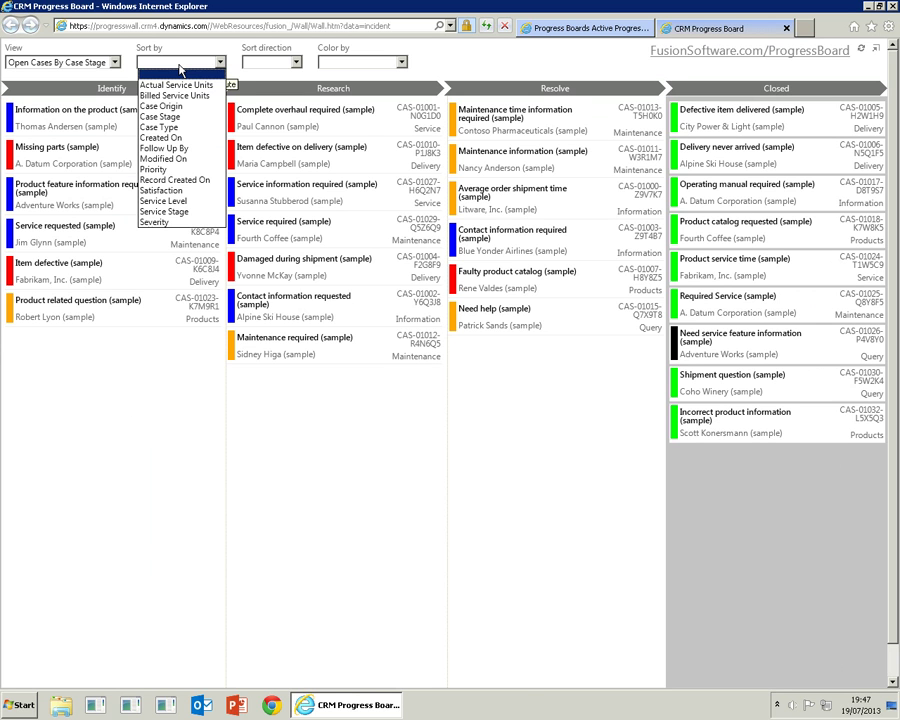
left_click(172, 107)
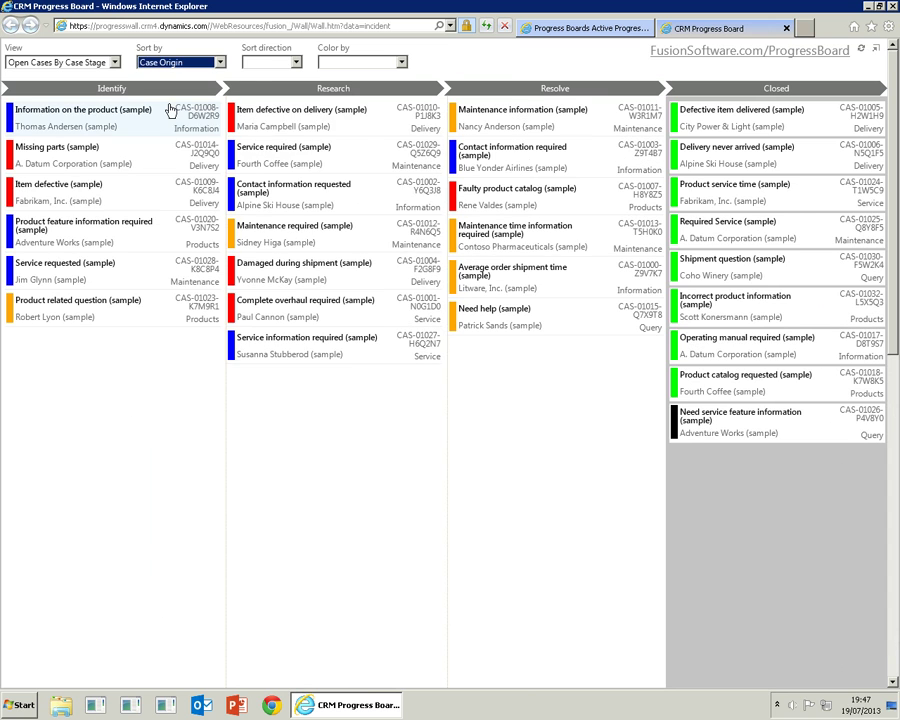
left_click(341, 64)
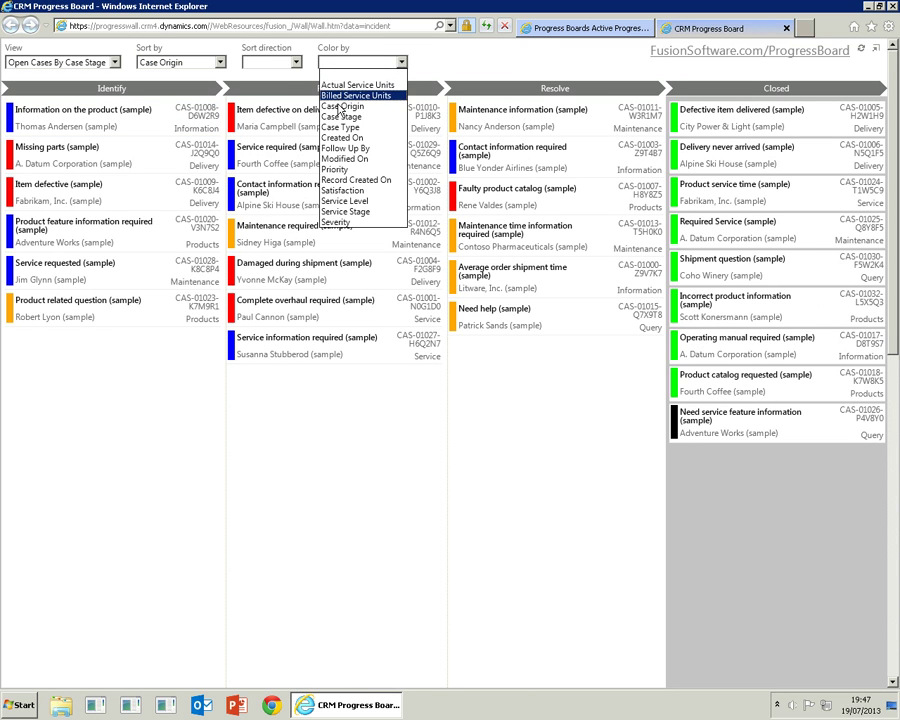
left_click(340, 106)
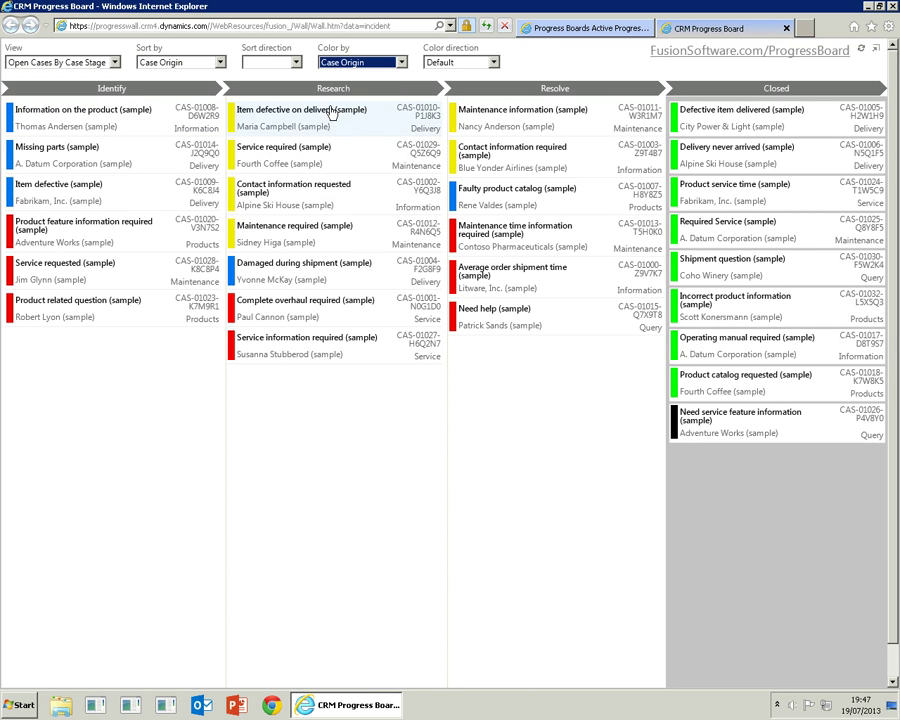
Step: Sort the case cards by Modified On in descending order
left_click(196, 64)
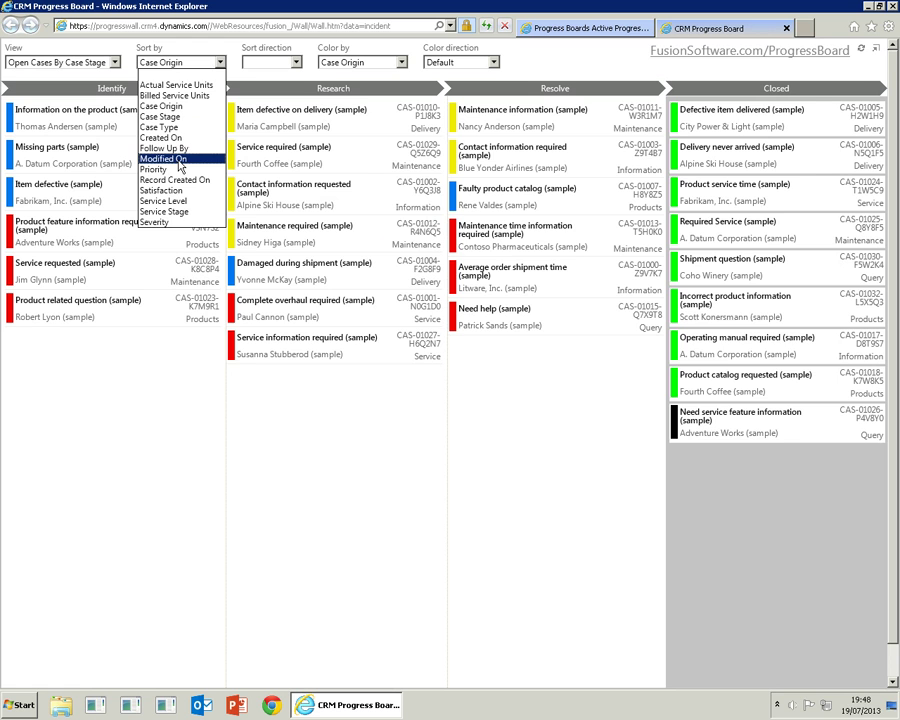
left_click(179, 160)
left_click(268, 66)
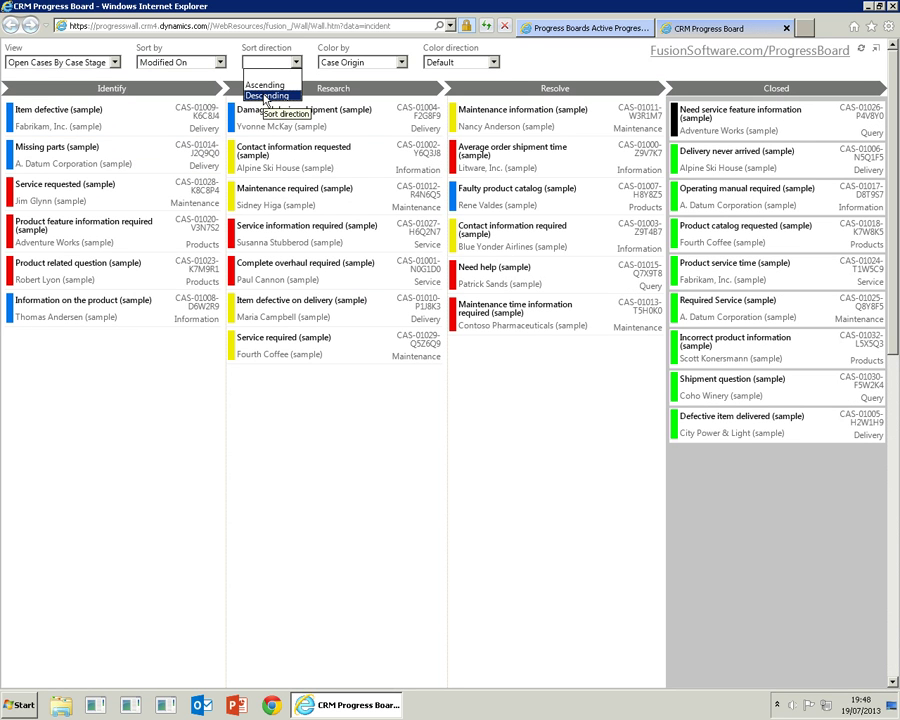
left_click(283, 95)
Step: Color the case cards by Modified On with the Red to green color direction
left_click(330, 64)
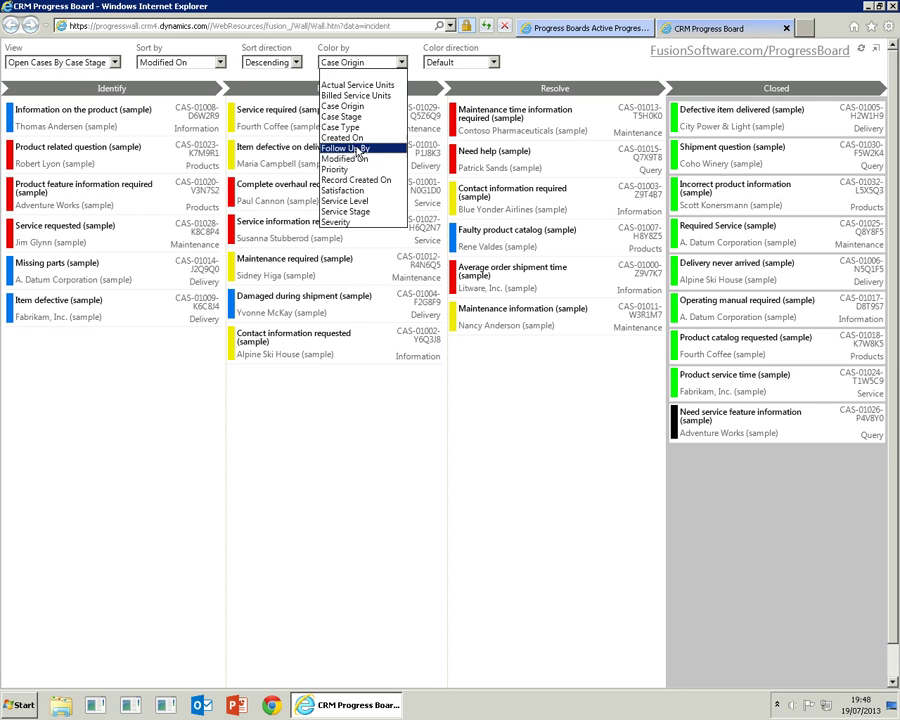
left_click(356, 160)
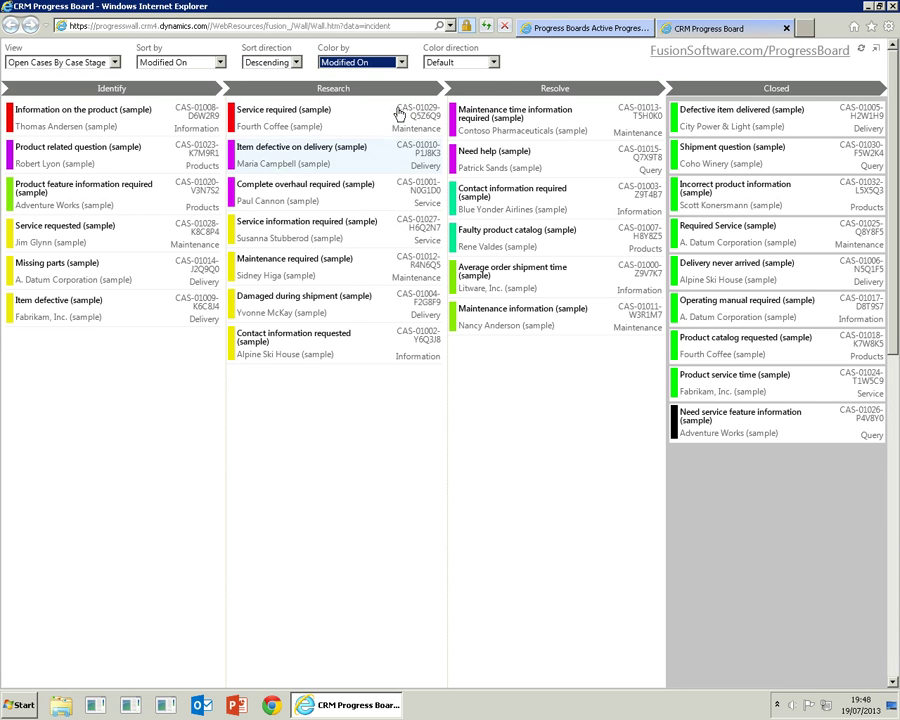
left_click(445, 63)
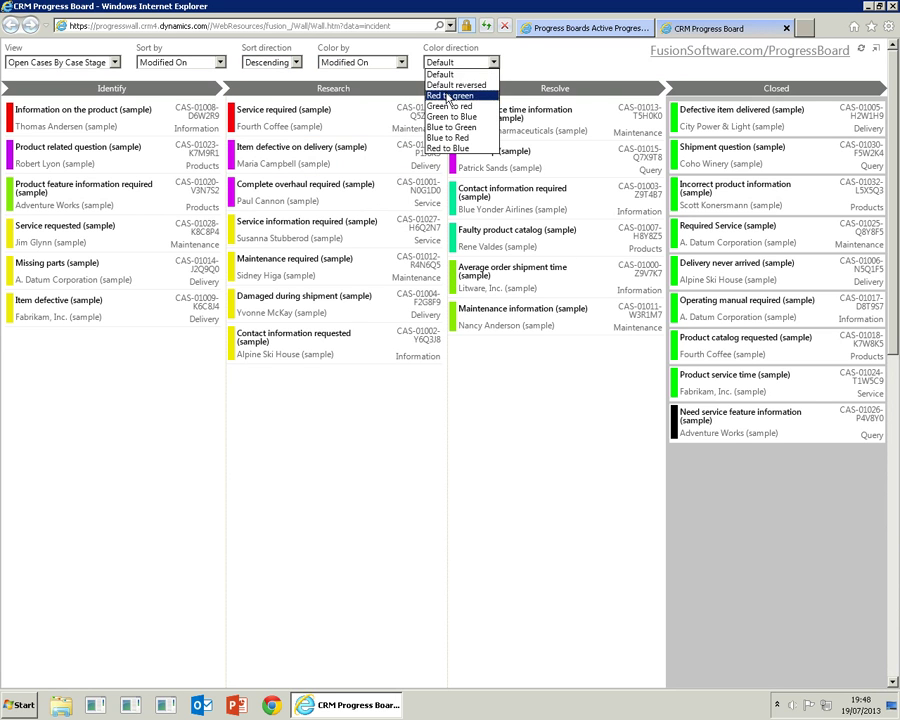
left_click(447, 96)
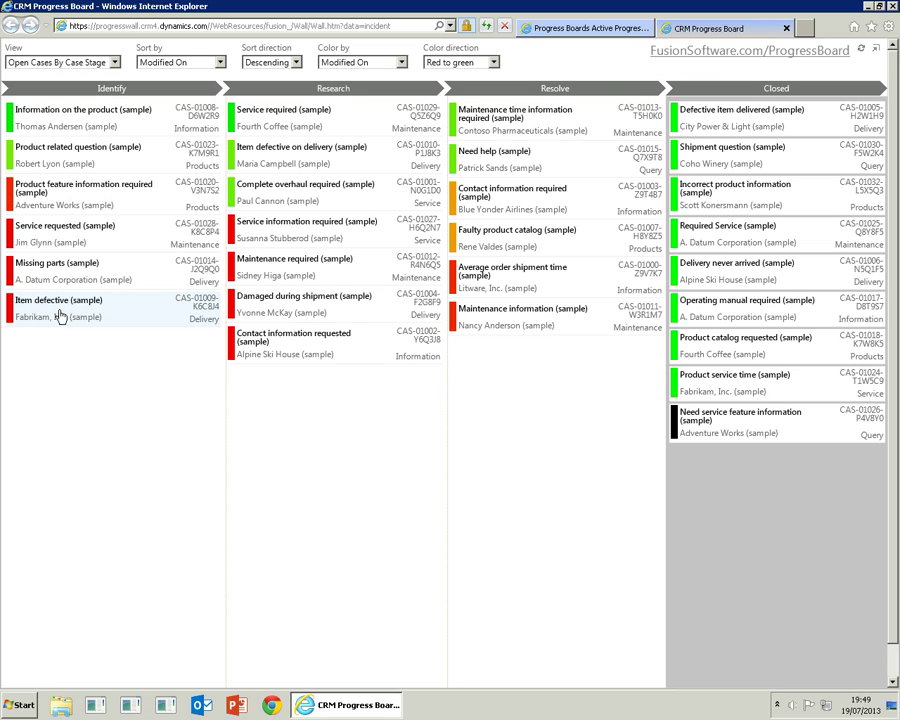
Step: Move the Item defective case from the Identify stage to Research
left_click_drag(66, 317, 226, 415)
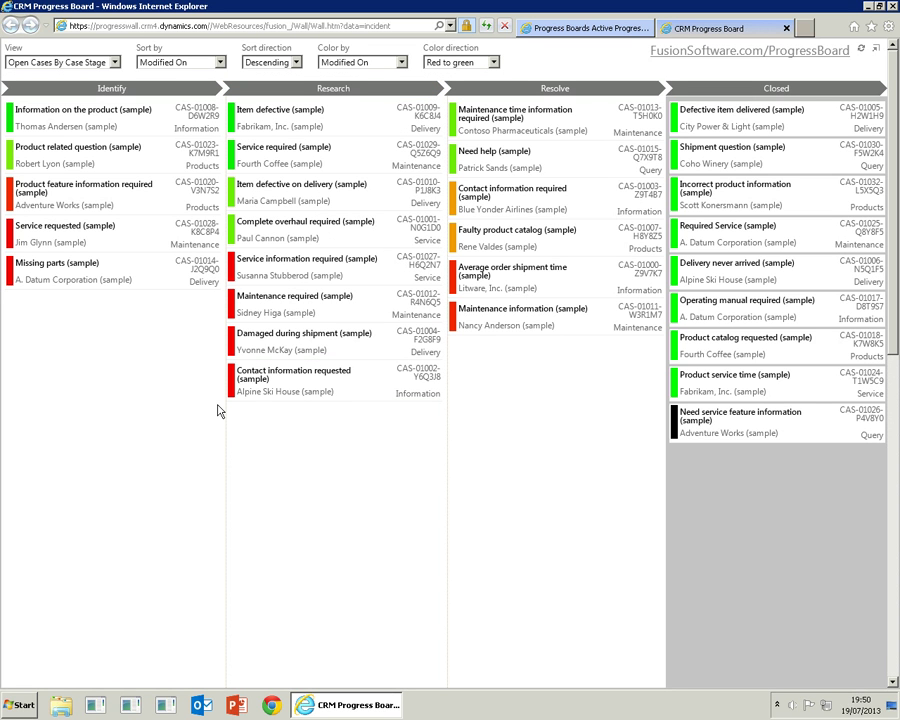